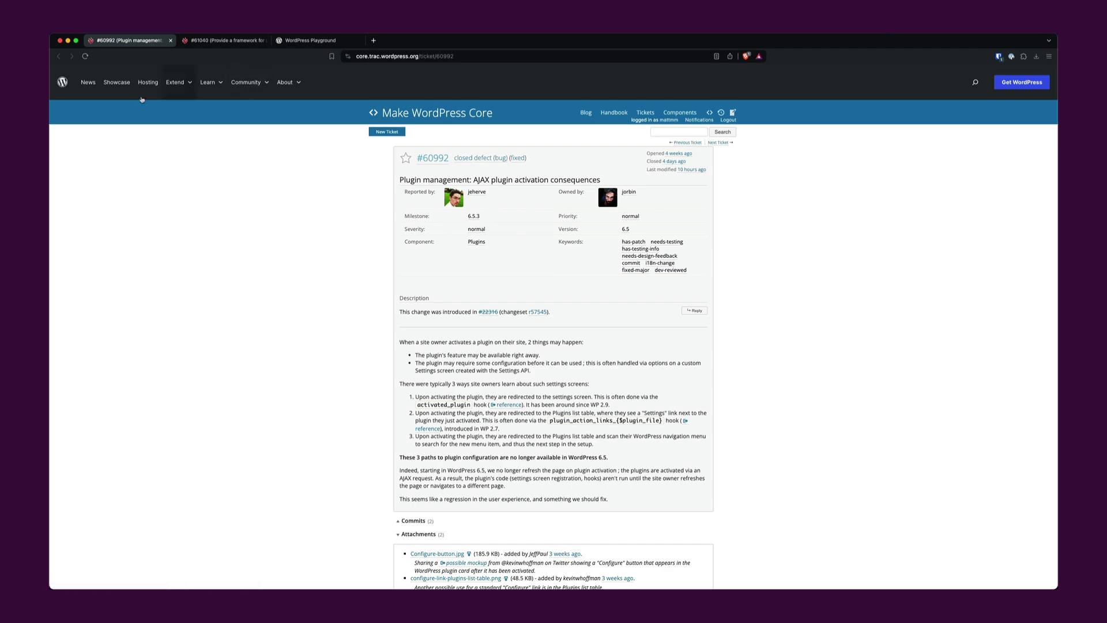
# Read down through the Trac #61040 comments, then return to the Playground 'yoast' plugin results
pyautogui.click(222, 41)
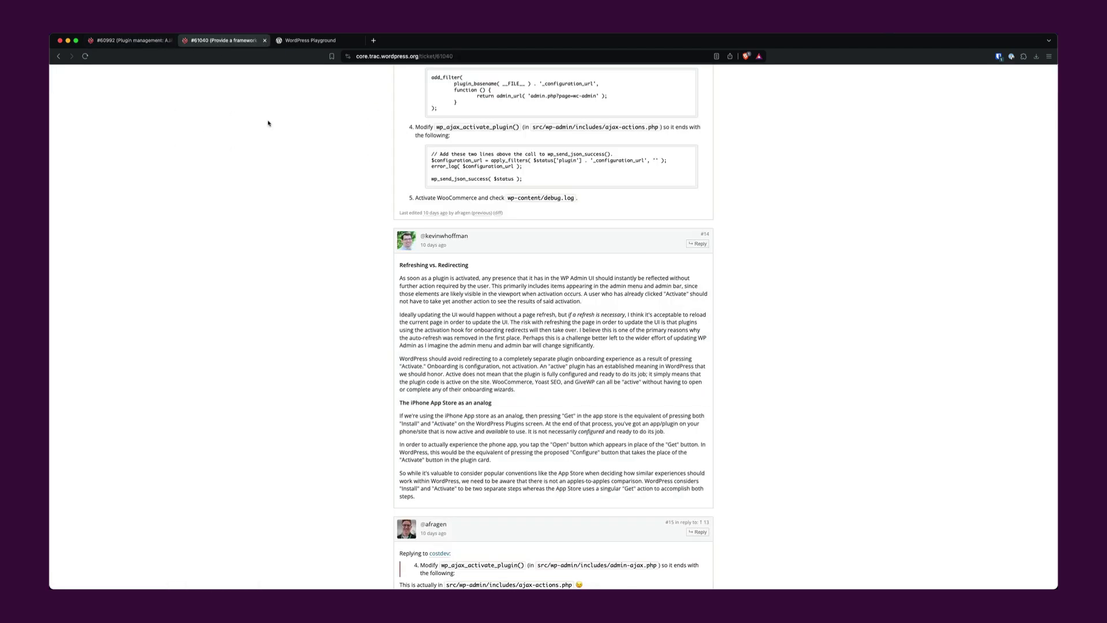
pyautogui.scroll(-7, 522, 287)
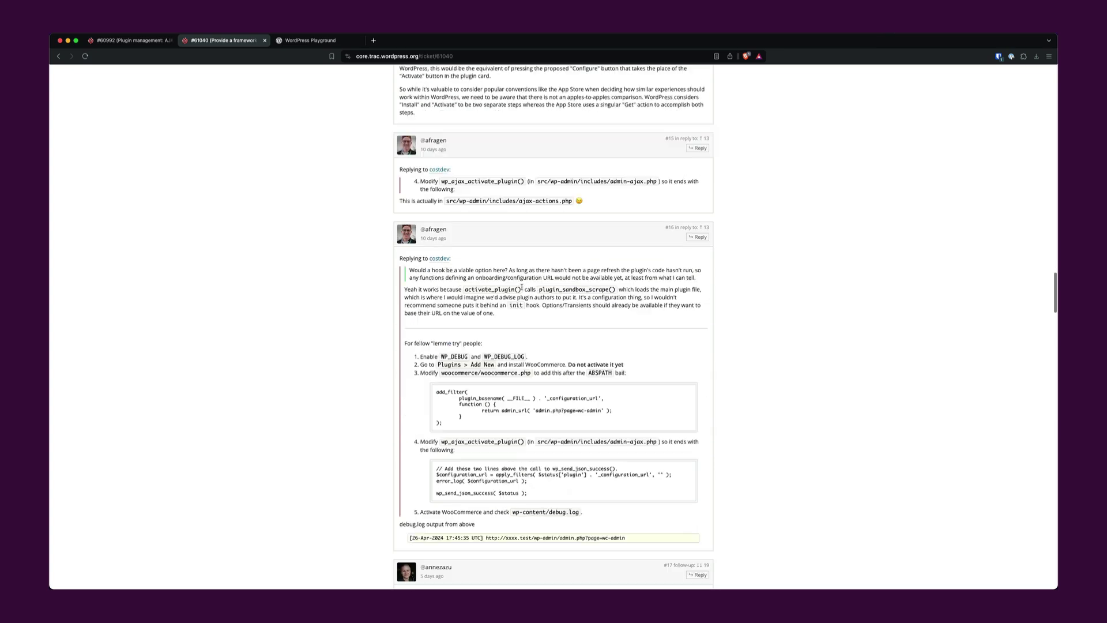
pyautogui.scroll(-2, 521, 287)
pyautogui.scroll(-2, 495, 286)
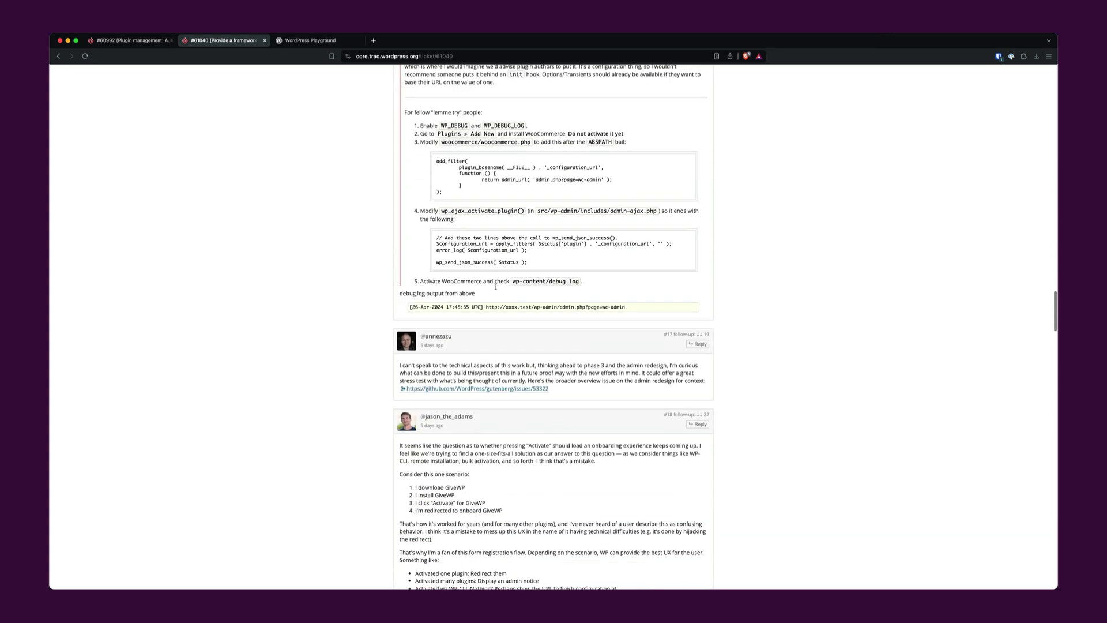
pyautogui.scroll(-5, 497, 291)
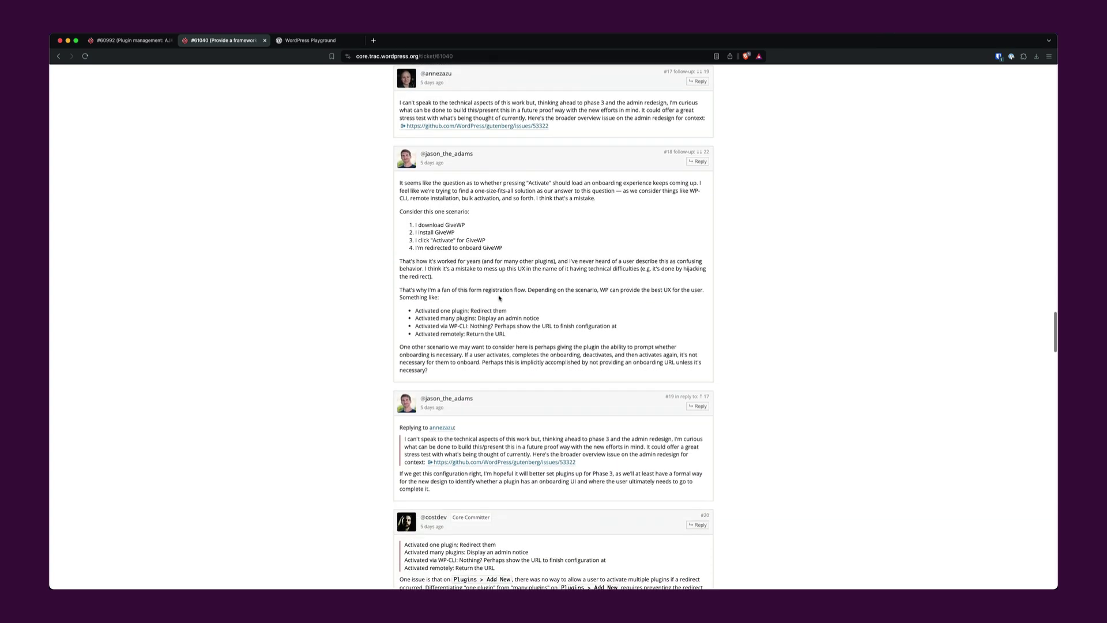
pyautogui.scroll(-9, 499, 297)
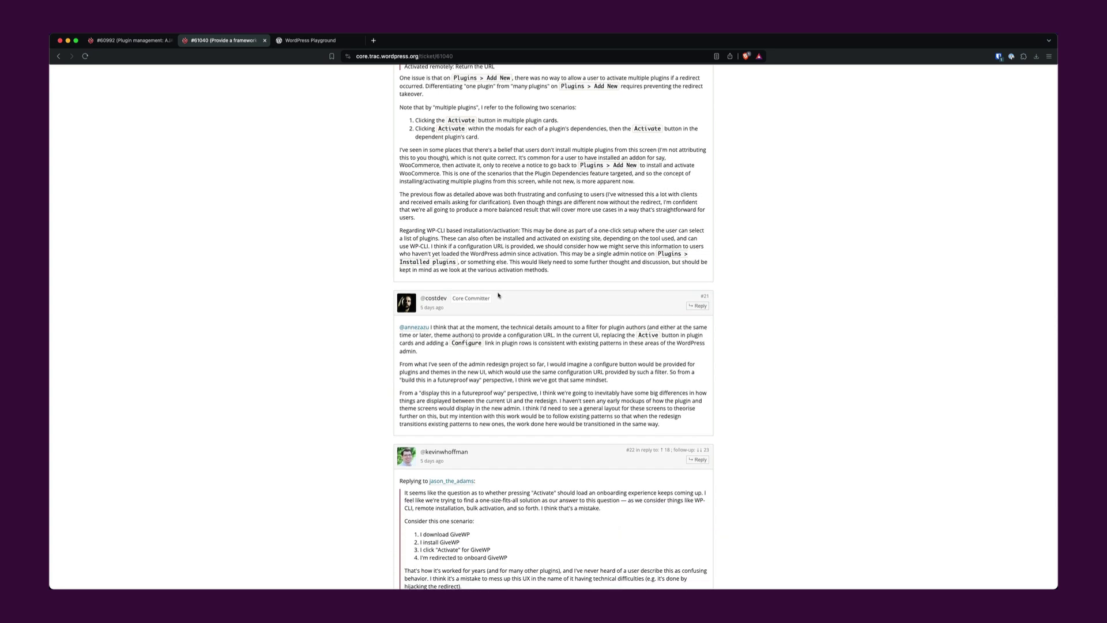
pyautogui.scroll(-1, 500, 300)
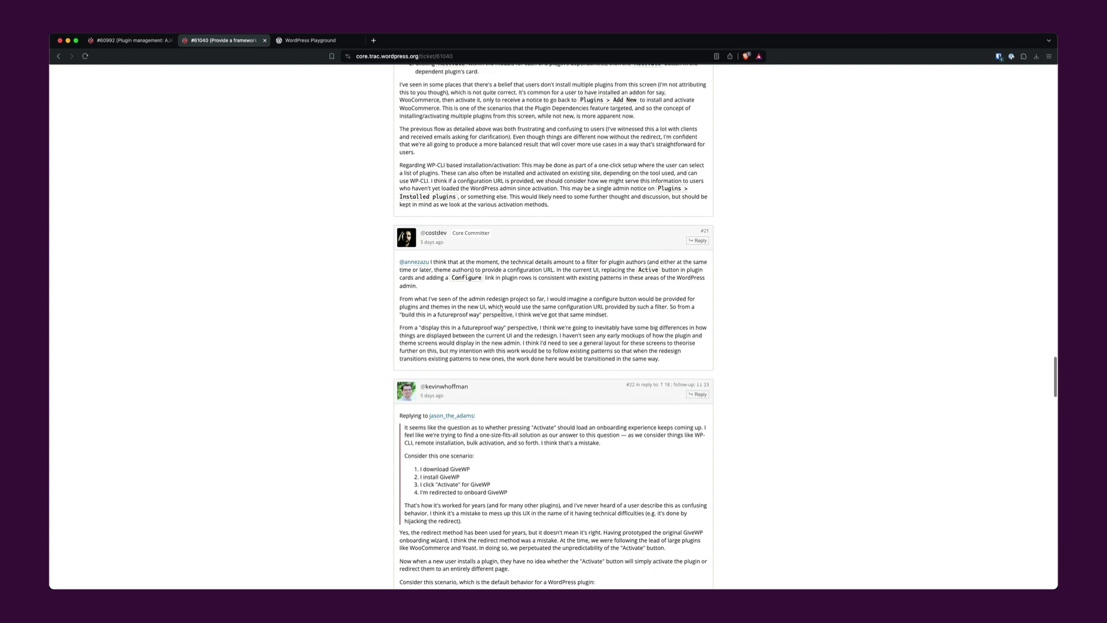
pyautogui.scroll(-5, 502, 314)
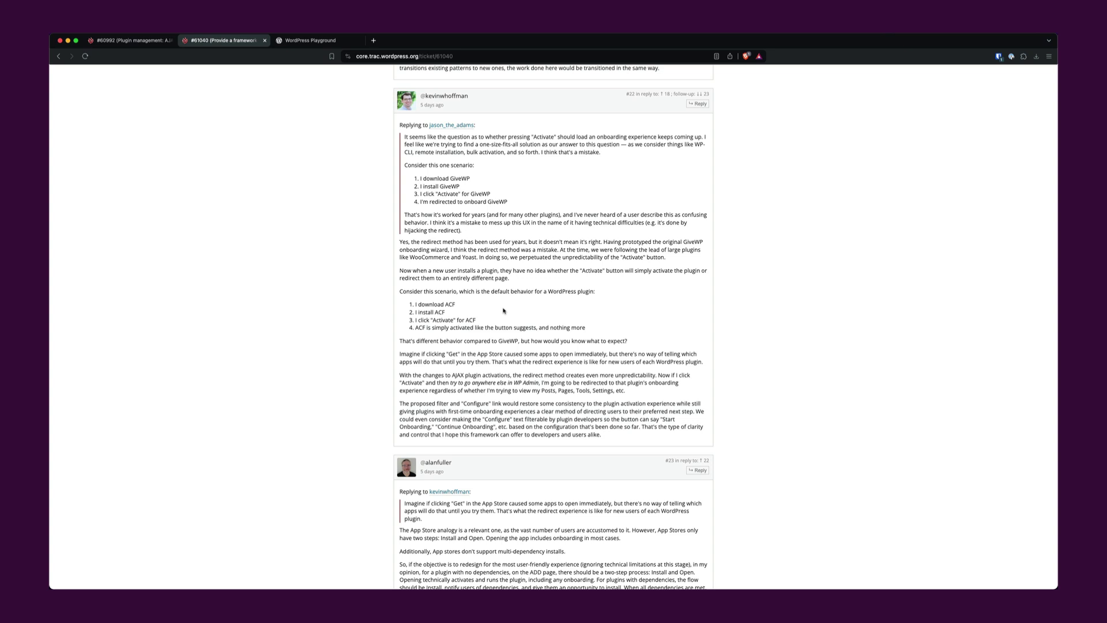
pyautogui.scroll(10, 212, 311)
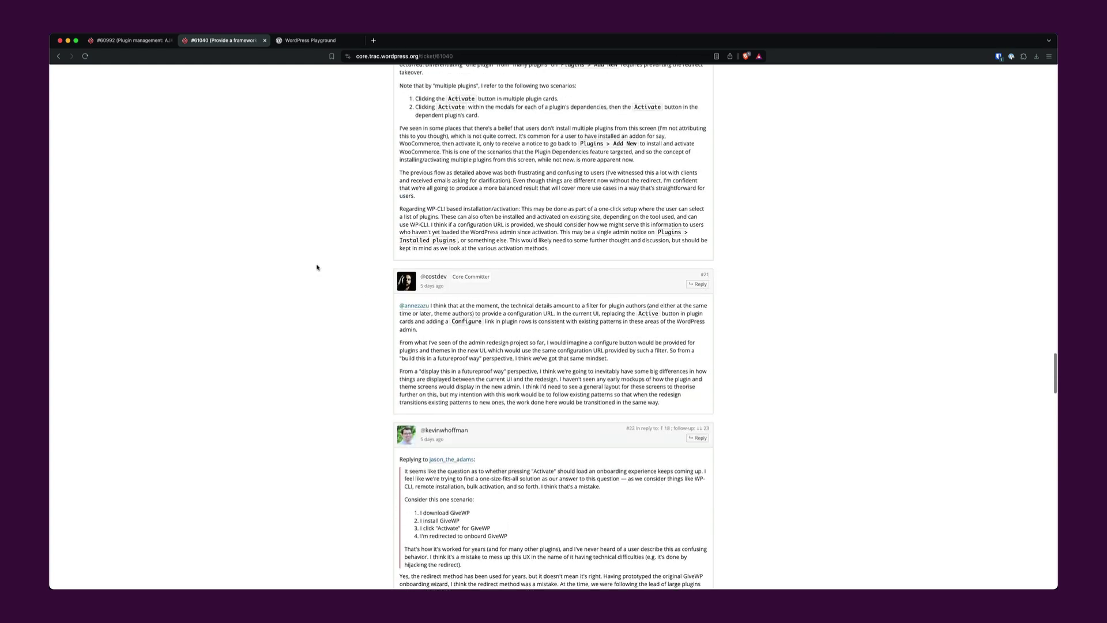
pyautogui.click(323, 40)
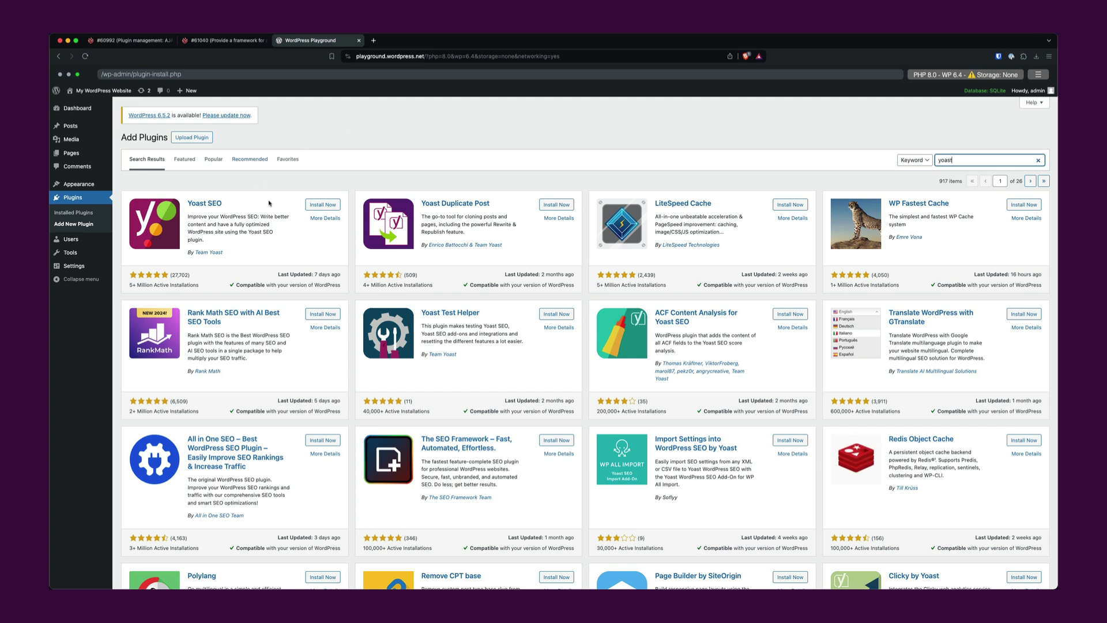
# Install Yoast SEO from its results card and activate it
pyautogui.click(327, 205)
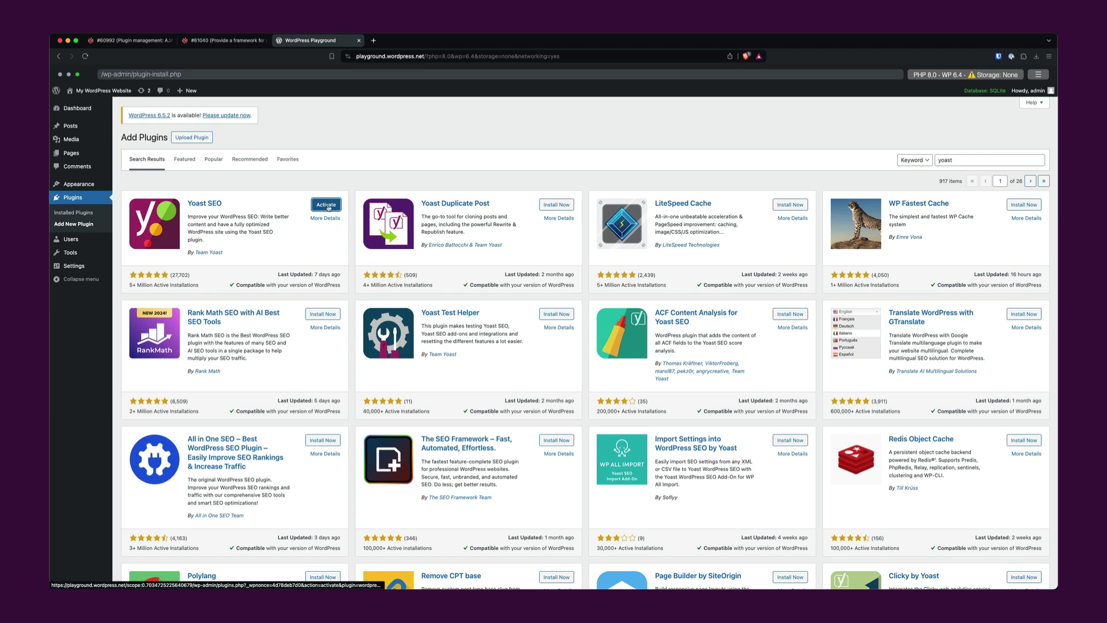
pyautogui.click(326, 205)
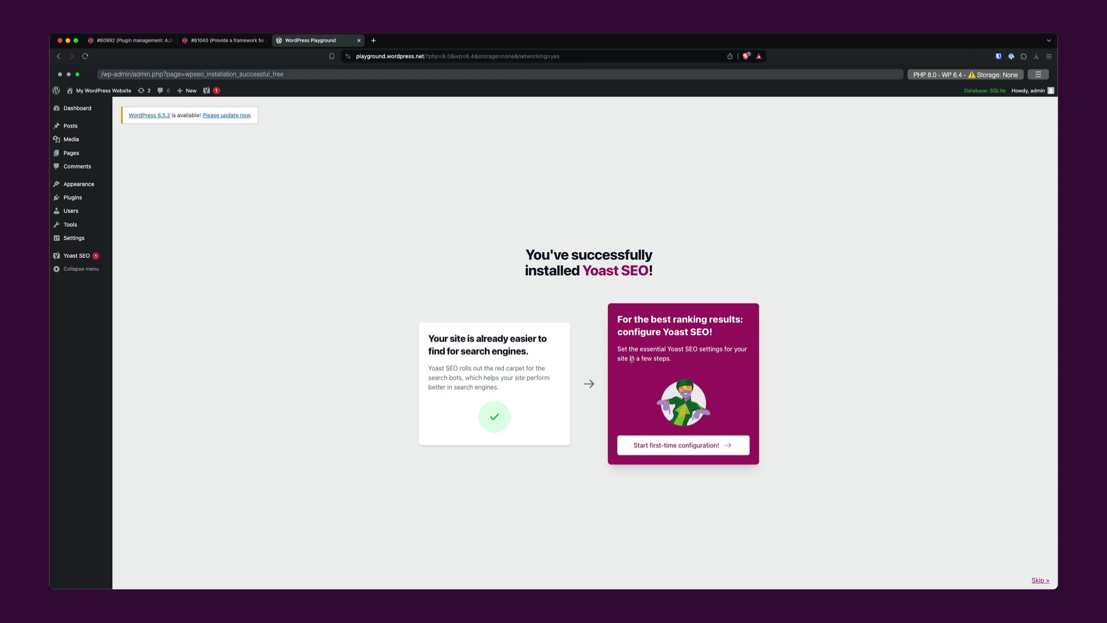
# Switch the Playground site's WordPress version to 6.5 and apply the change
pyautogui.click(966, 74)
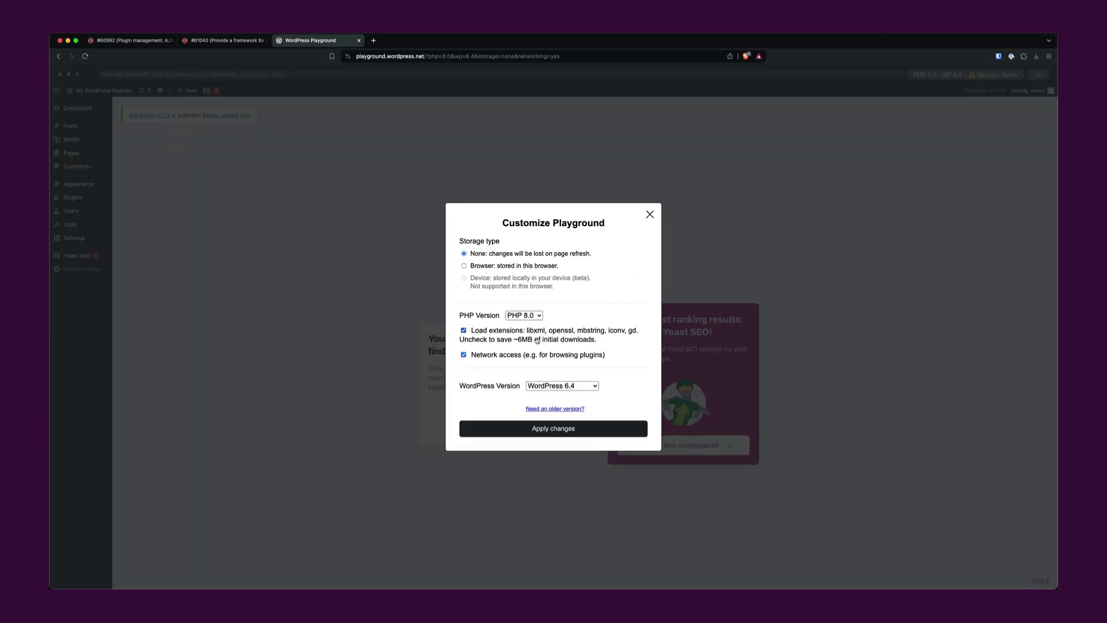
pyautogui.click(575, 386)
pyautogui.click(577, 377)
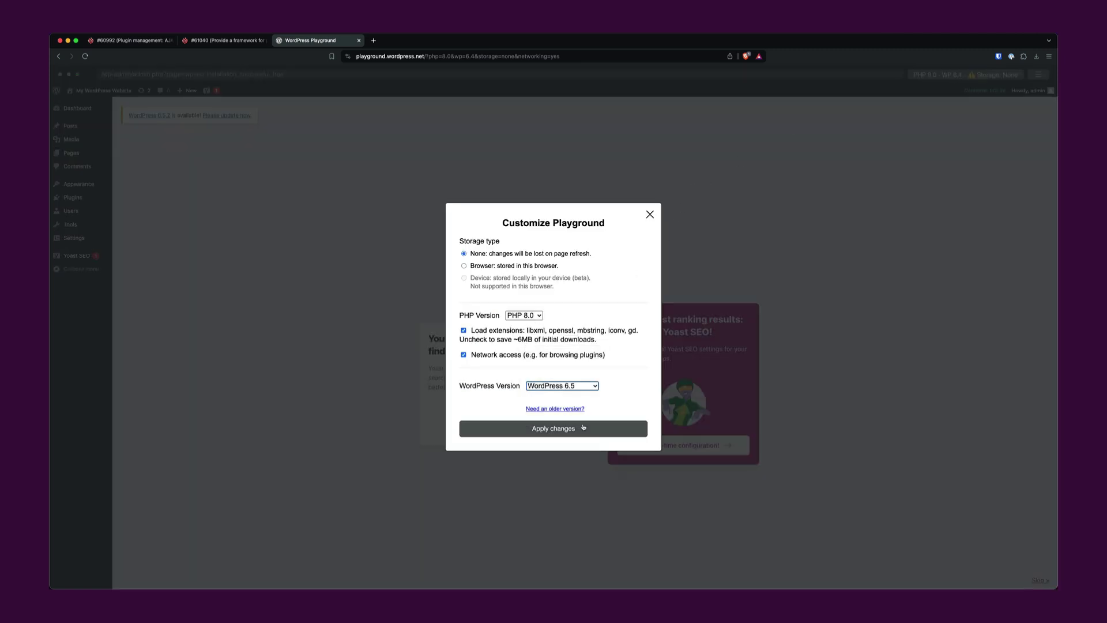
pyautogui.click(579, 432)
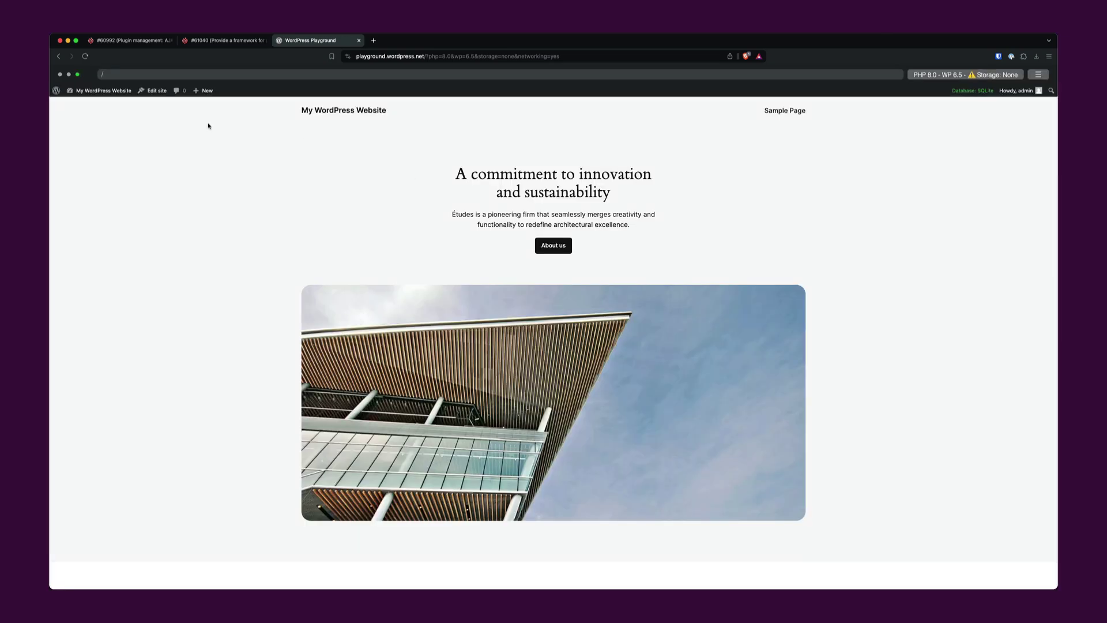
# Search Add New Plugin for 'yoast', then install and activate Yoast SEO
pyautogui.click(87, 107)
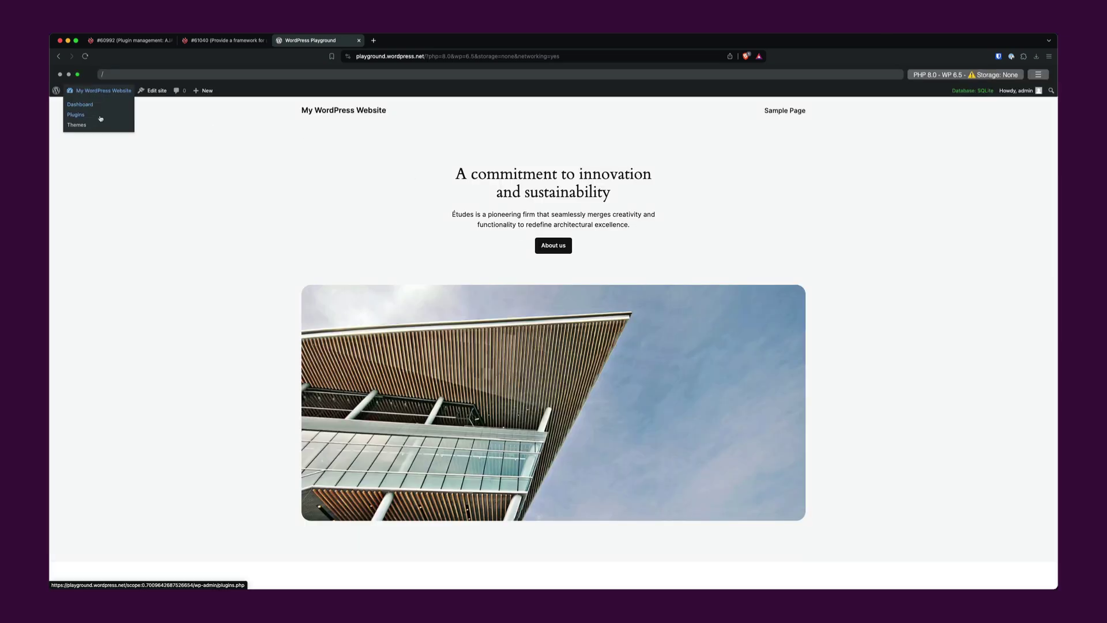
pyautogui.moveTo(87, 226)
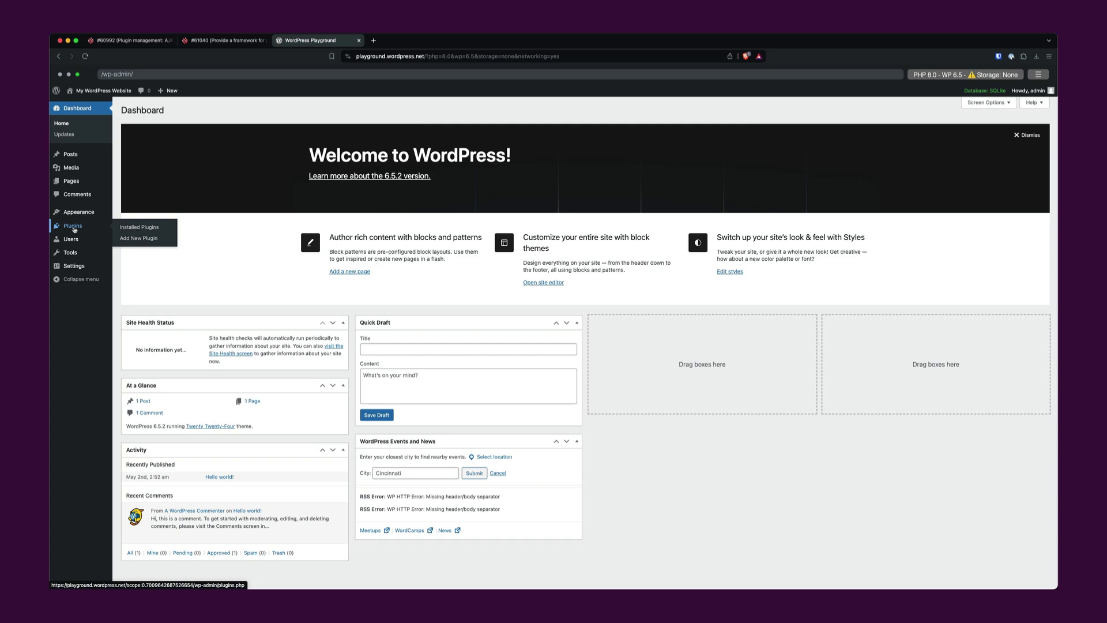
pyautogui.click(145, 245)
pyautogui.click(995, 133)
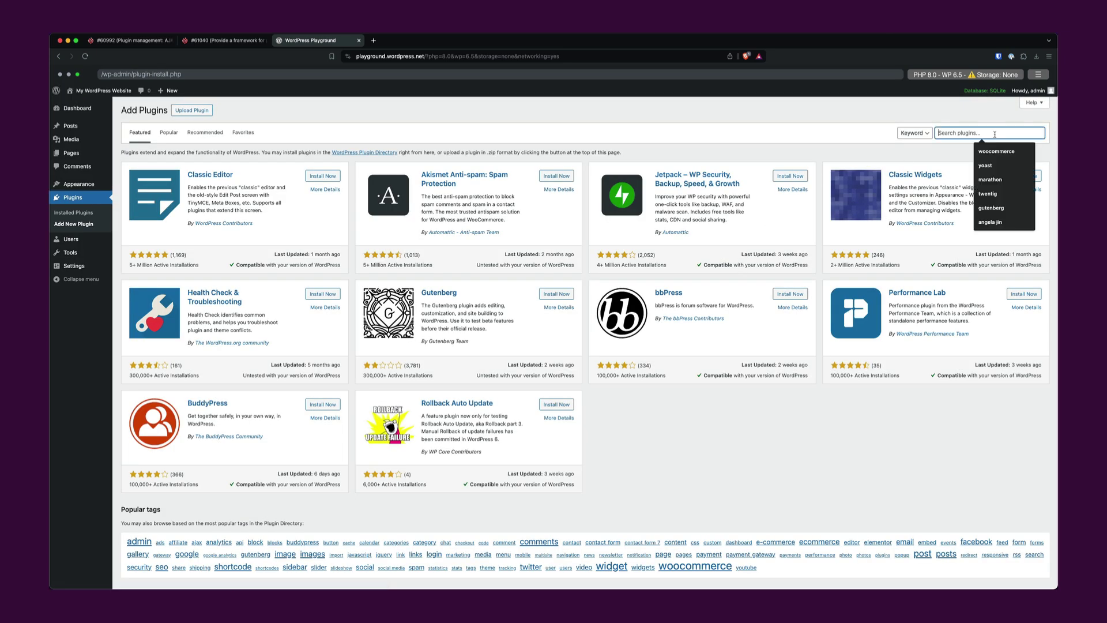
pyautogui.click(998, 167)
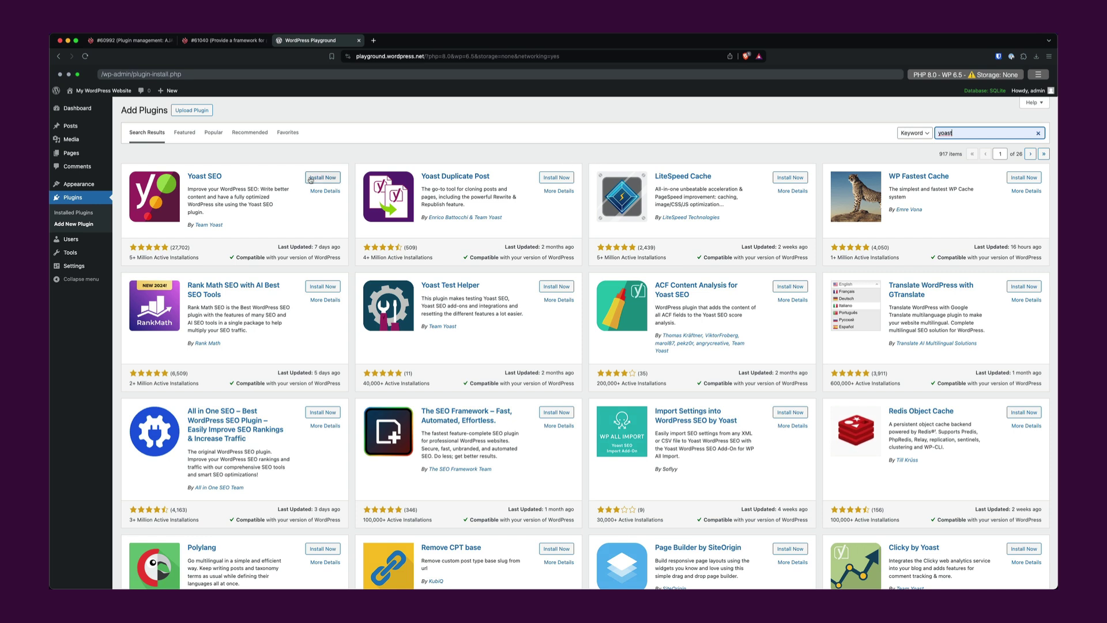
pyautogui.click(318, 178)
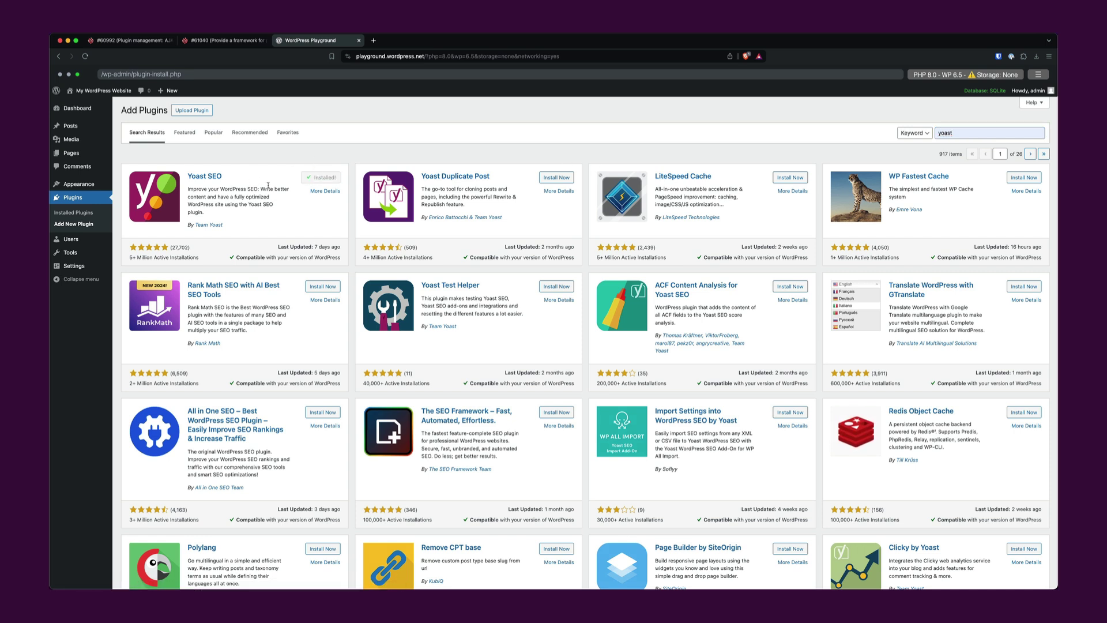
pyautogui.click(326, 179)
# Go to the admin dashboard and open Plugins > Add New Plugin
pyautogui.moveTo(147, 154)
pyautogui.press('super+r')
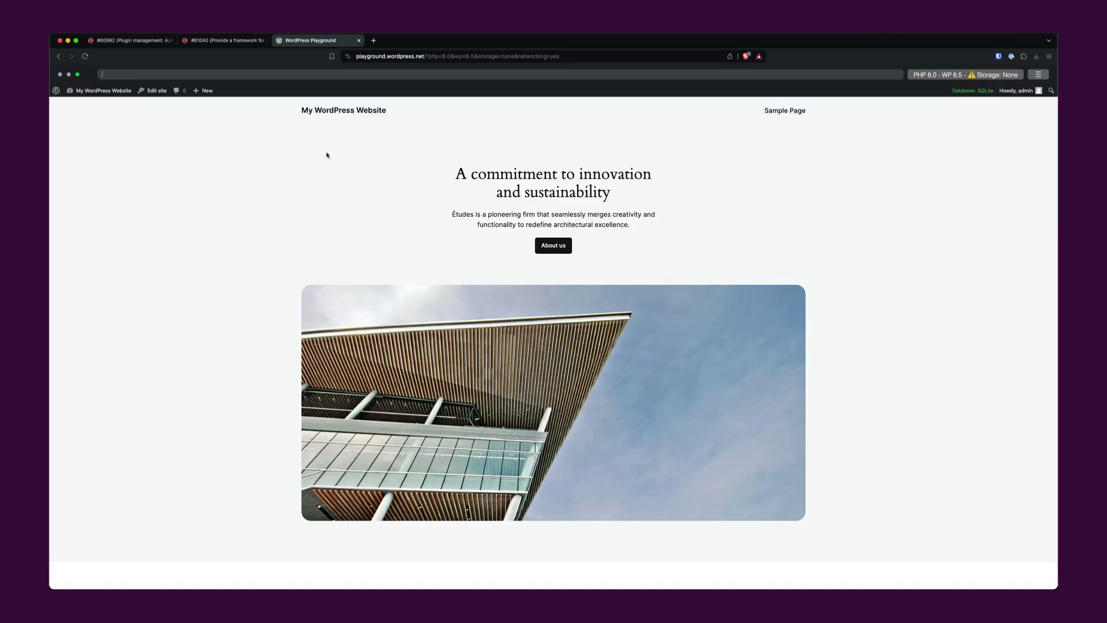
pyautogui.moveTo(110, 91)
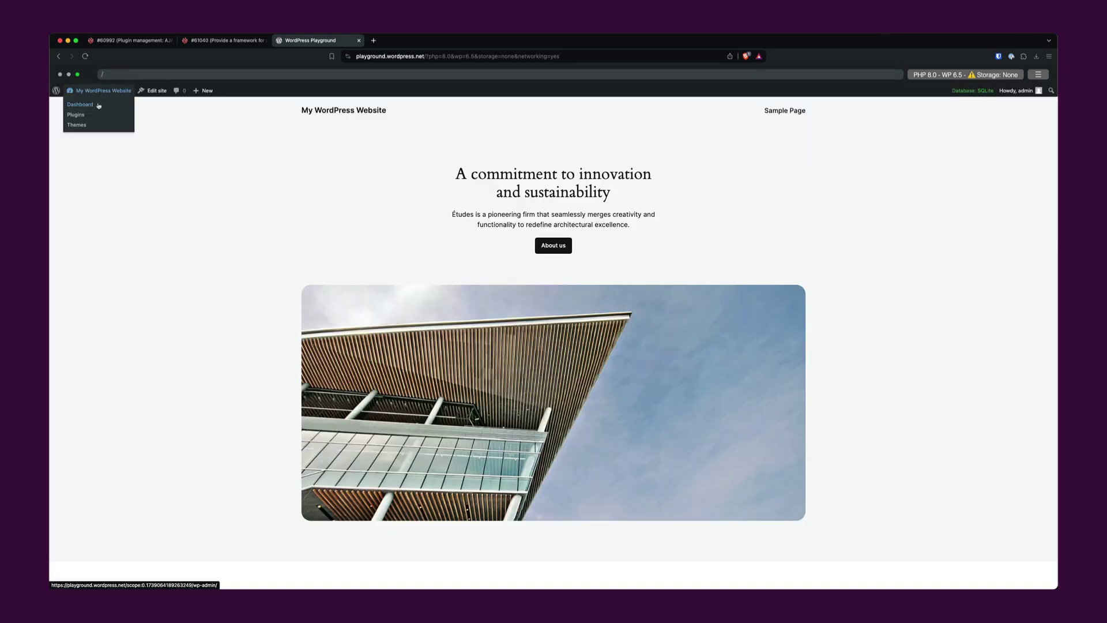
pyautogui.click(88, 109)
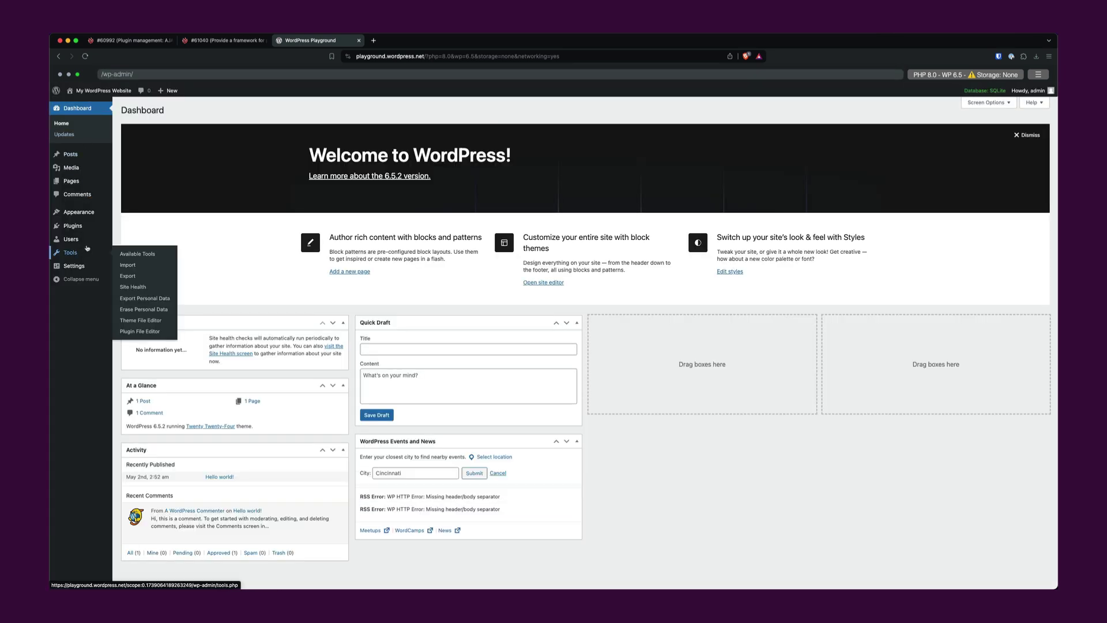
pyautogui.moveTo(105, 229)
pyautogui.click(143, 238)
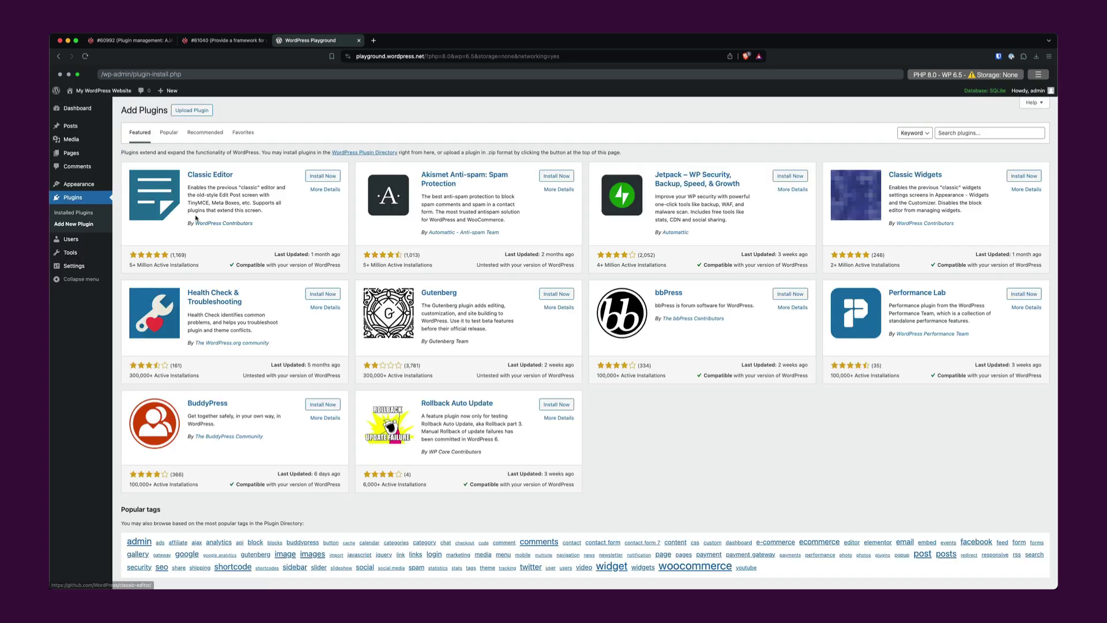
# Search the plugin directory for 'yoast', then install and activate Yoast SEO
pyautogui.click(958, 133)
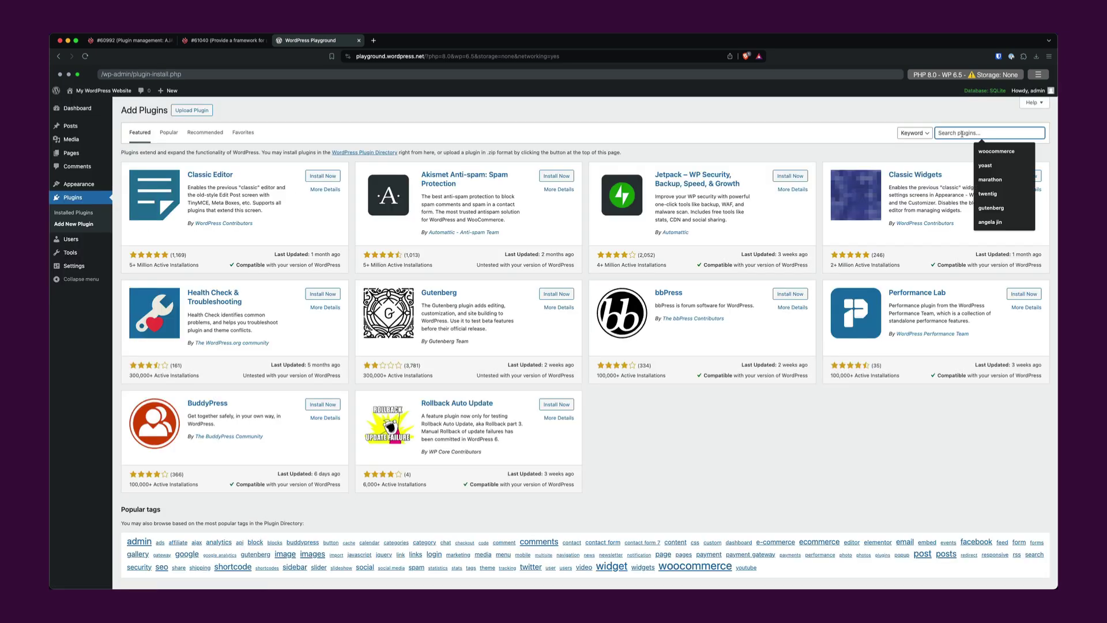
pyautogui.write('yoast')
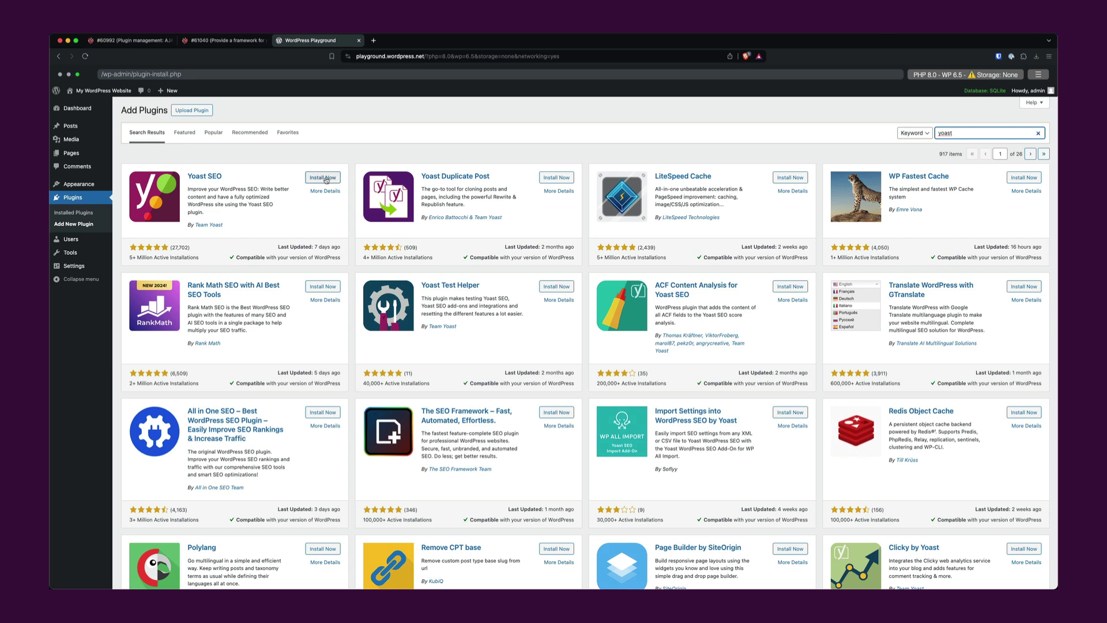
pyautogui.click(326, 178)
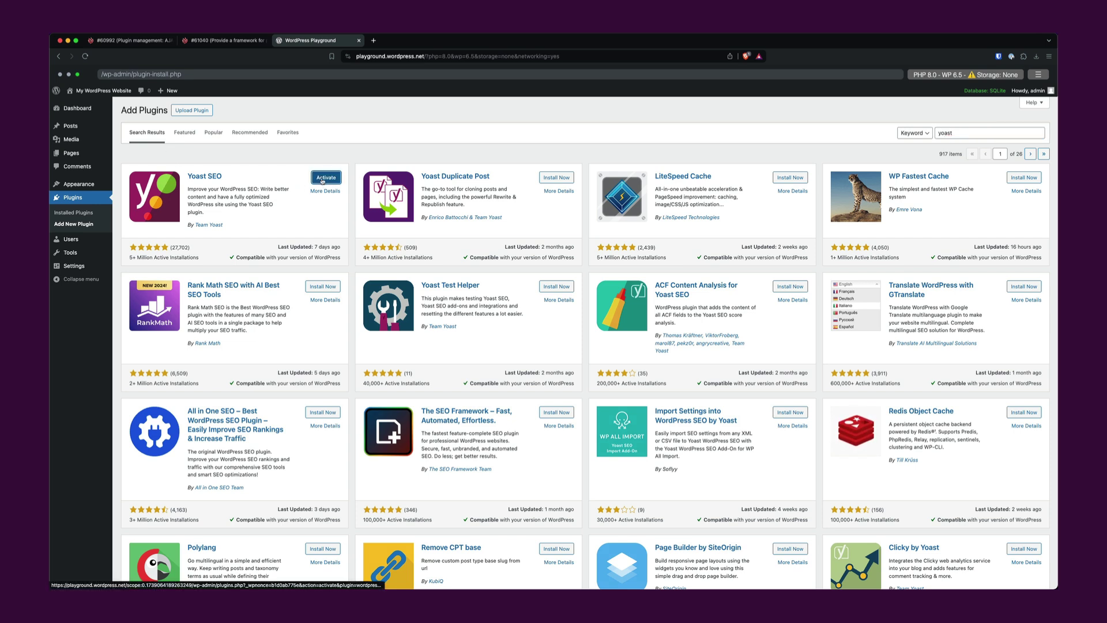
pyautogui.click(325, 179)
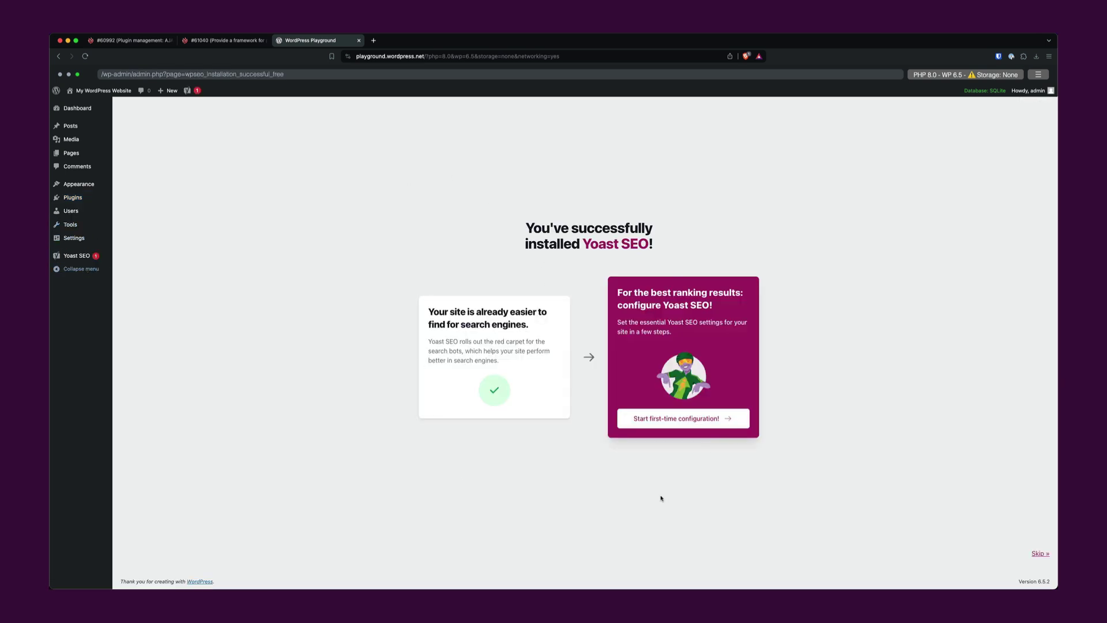
# Start Yoast SEO's first-time configuration from its welcome screen
pyautogui.click(703, 425)
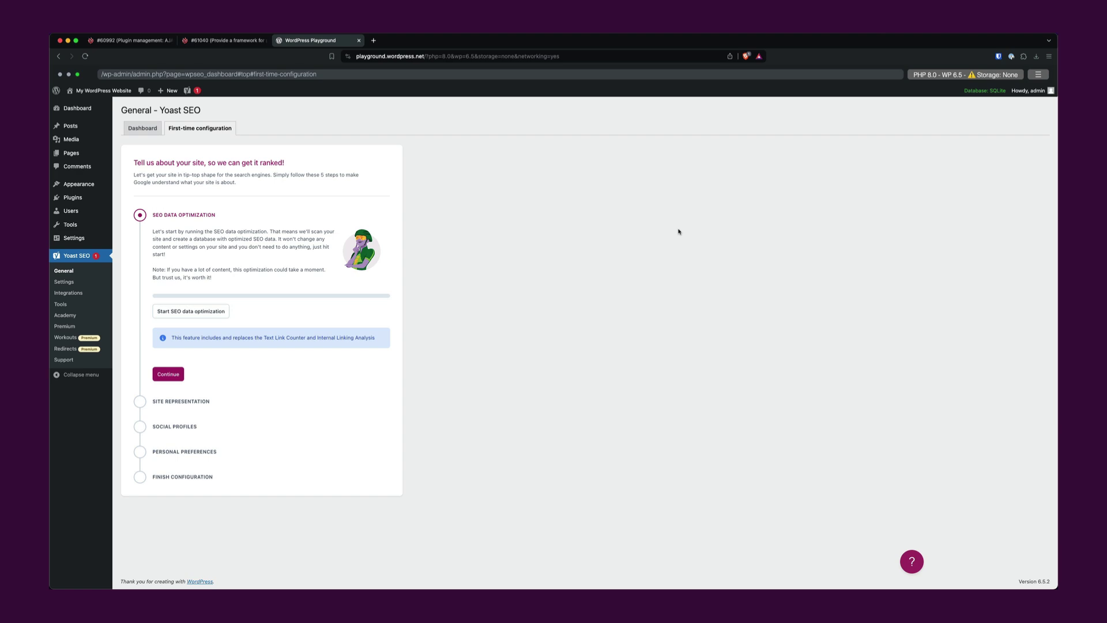
# Scroll up and down through ticket #61040's comments about redirects after plugin activation
pyautogui.click(224, 41)
pyautogui.scroll(-5, 430, 342)
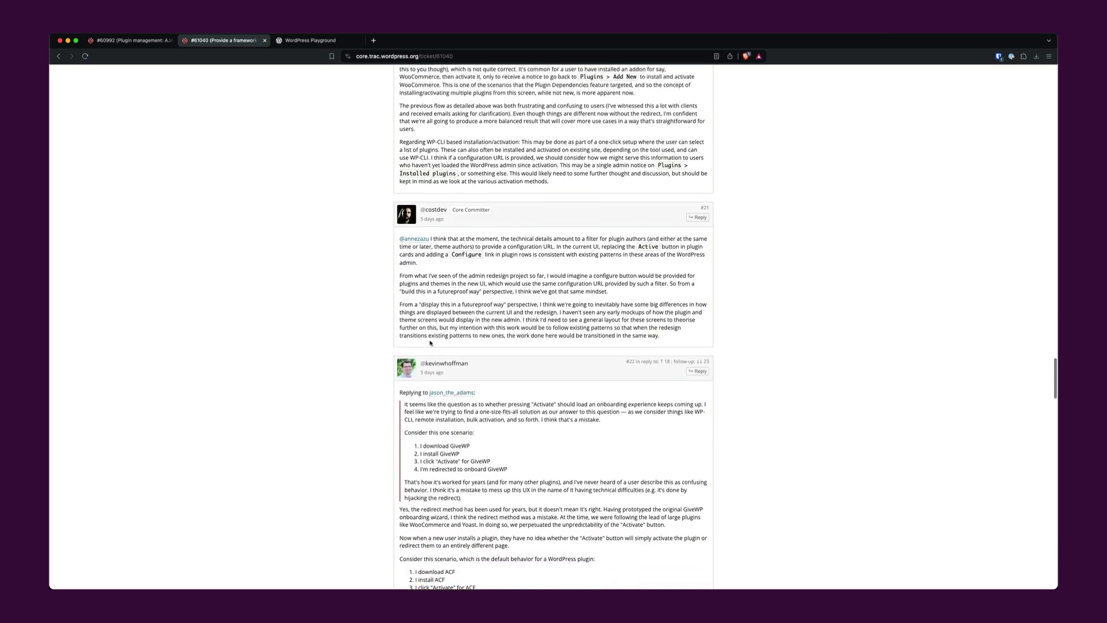
pyautogui.scroll(8, 430, 343)
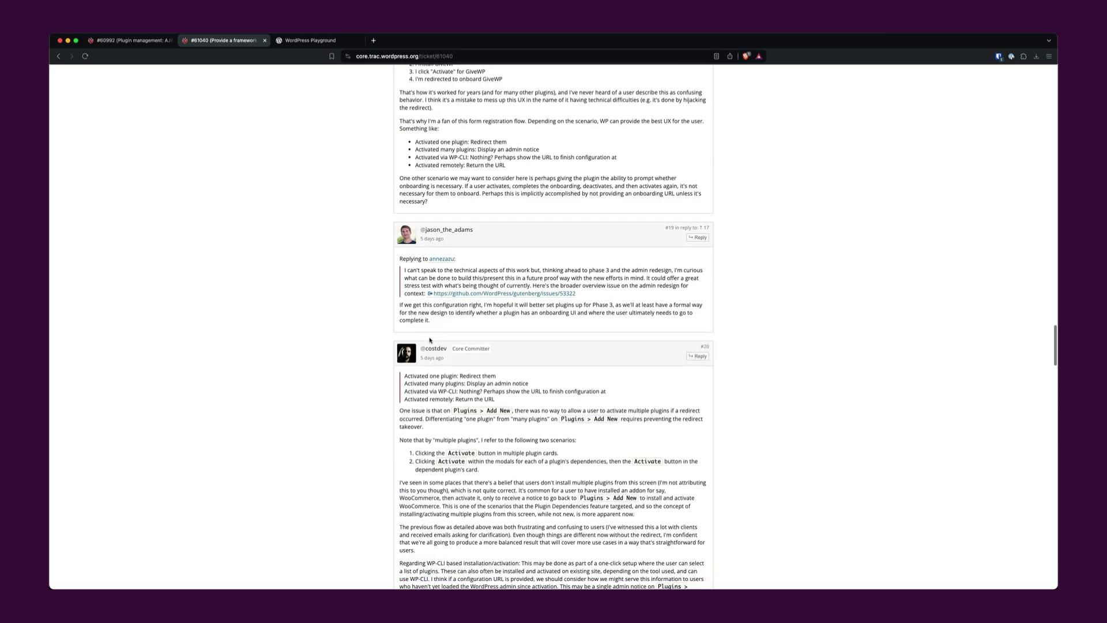
pyautogui.scroll(-8, 430, 340)
pyautogui.scroll(-3, 430, 340)
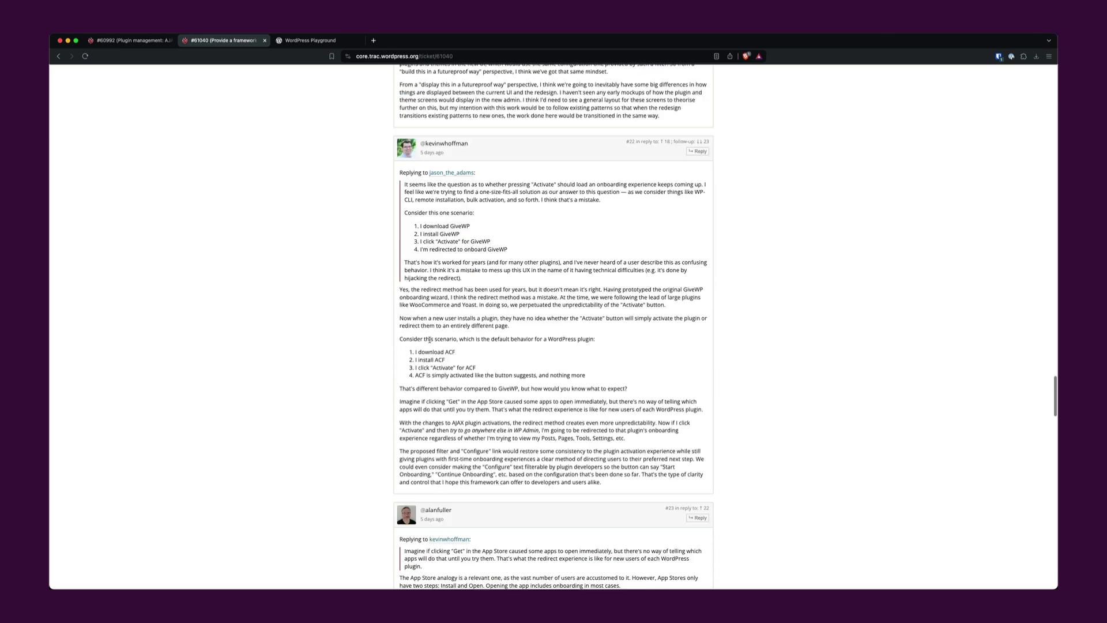
pyautogui.scroll(-7, 430, 340)
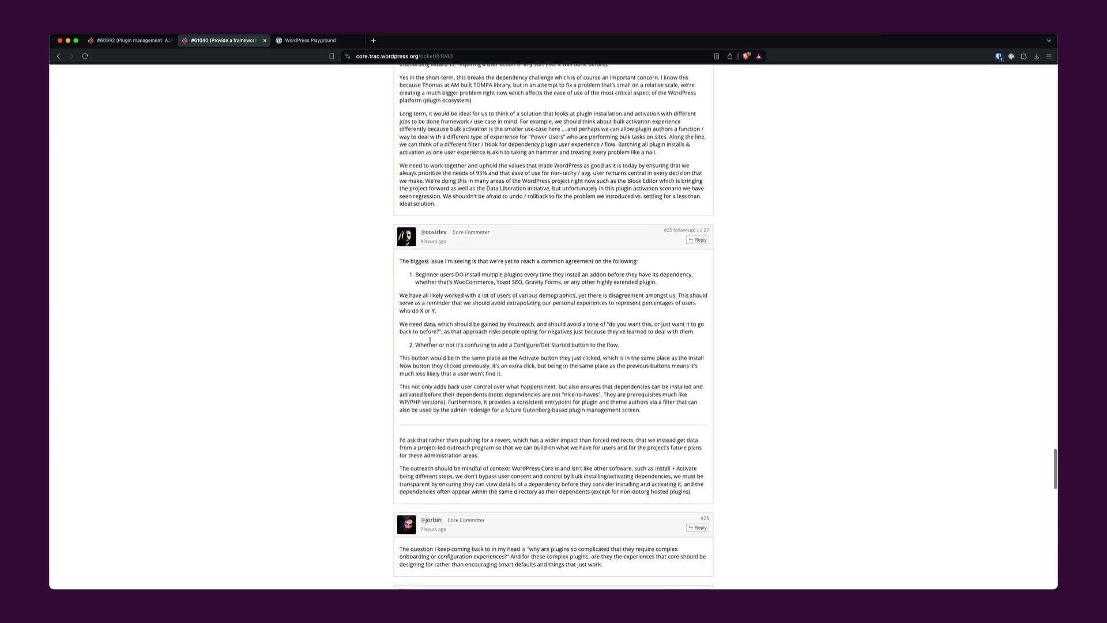
pyautogui.scroll(-3, 430, 340)
pyautogui.scroll(-3, 436, 344)
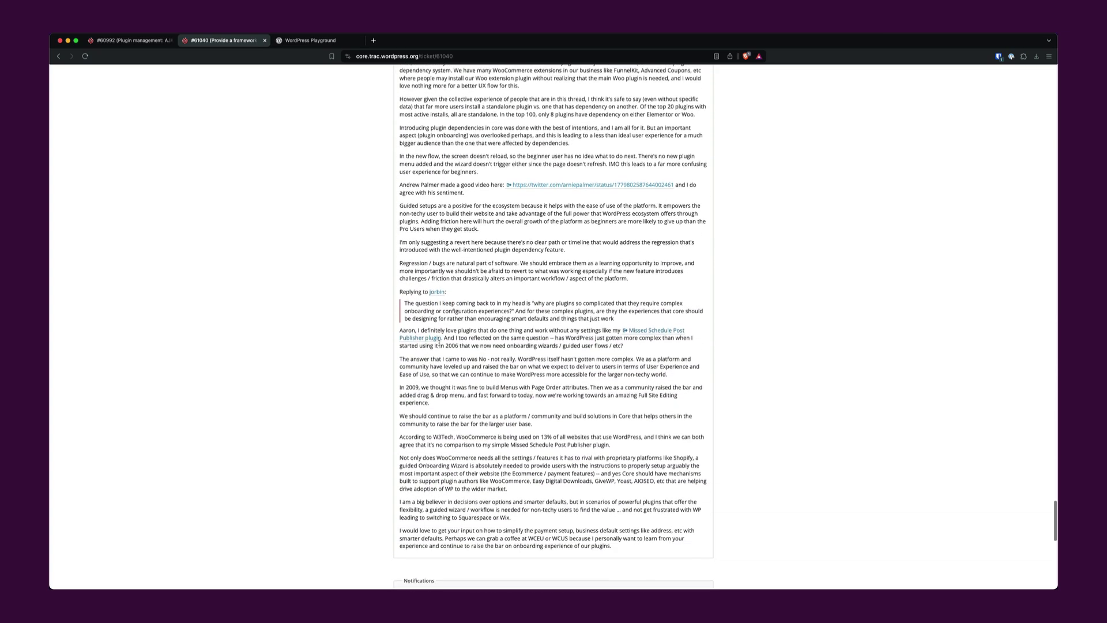
pyautogui.scroll(2, 442, 340)
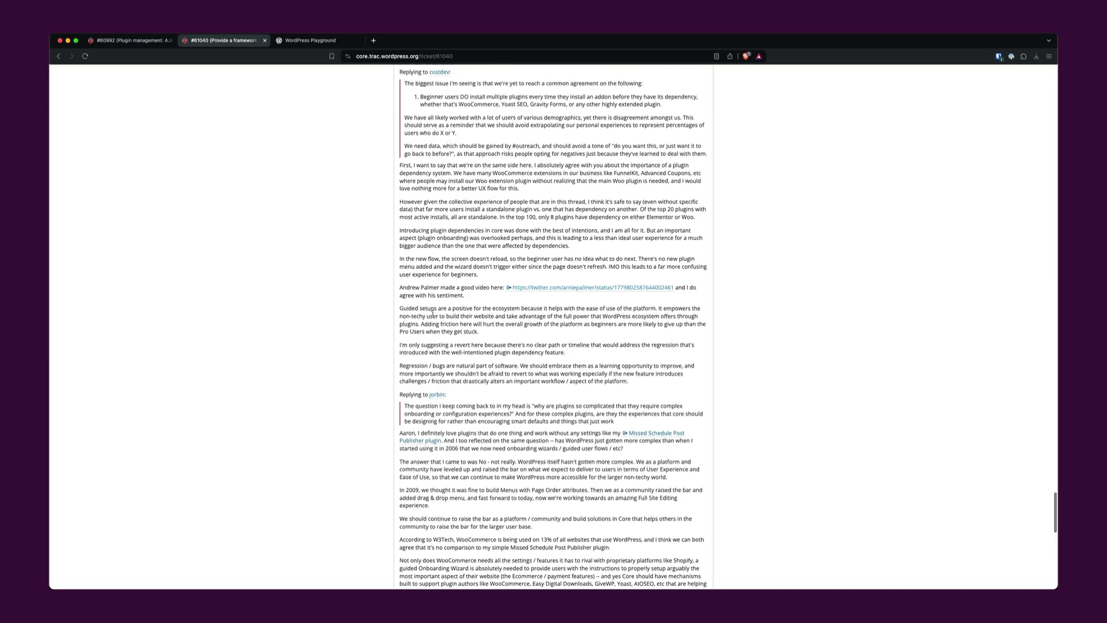
pyautogui.scroll(15, 432, 173)
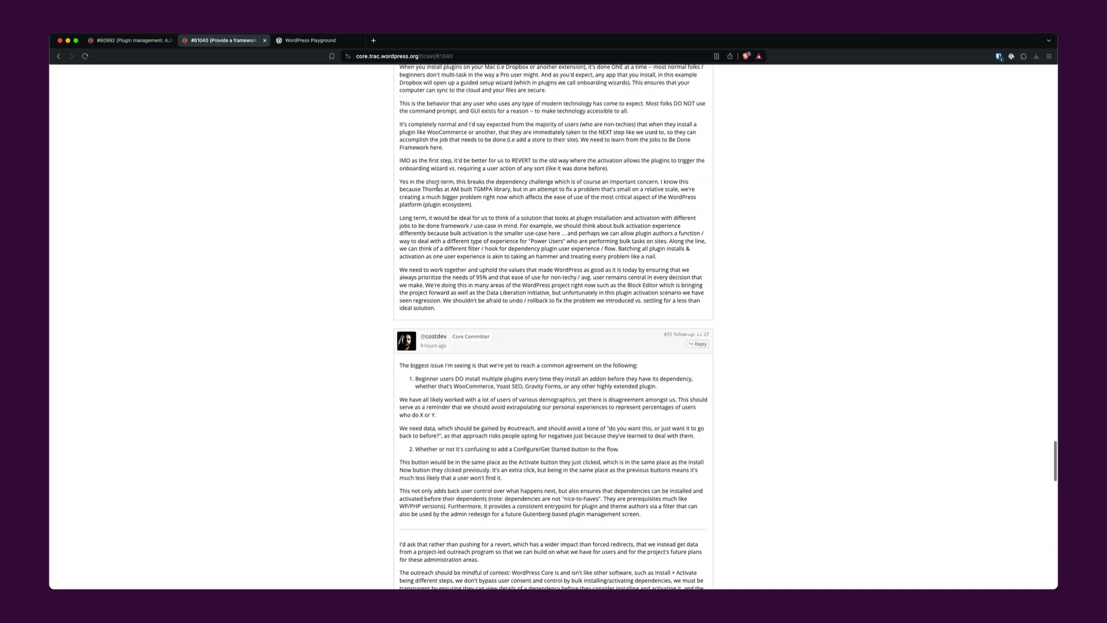
pyautogui.scroll(6, 442, 186)
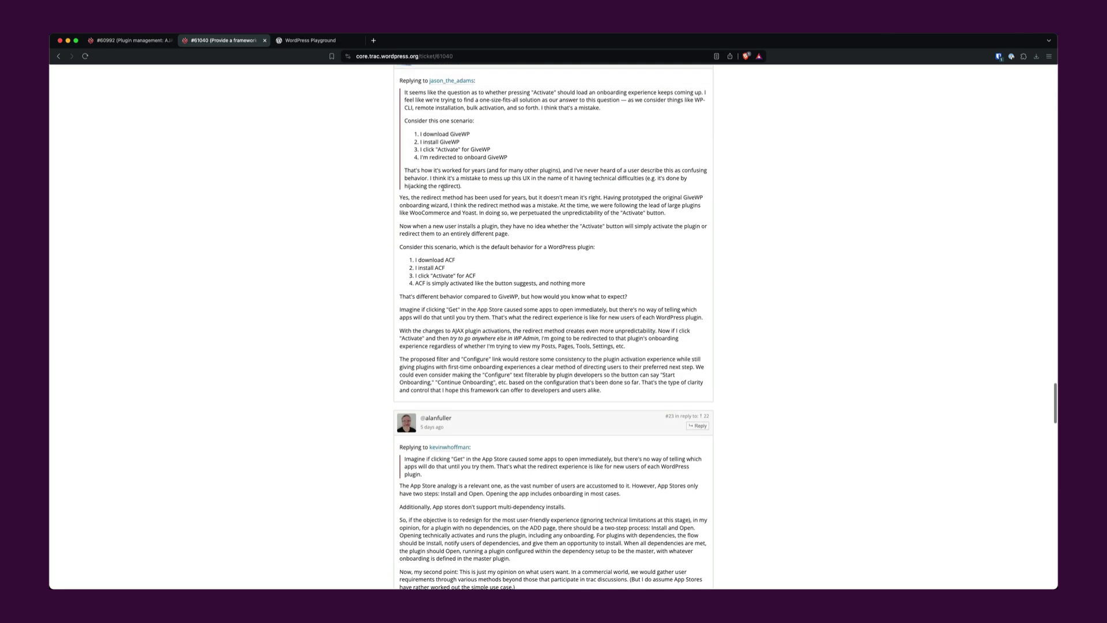
pyautogui.scroll(15, 445, 189)
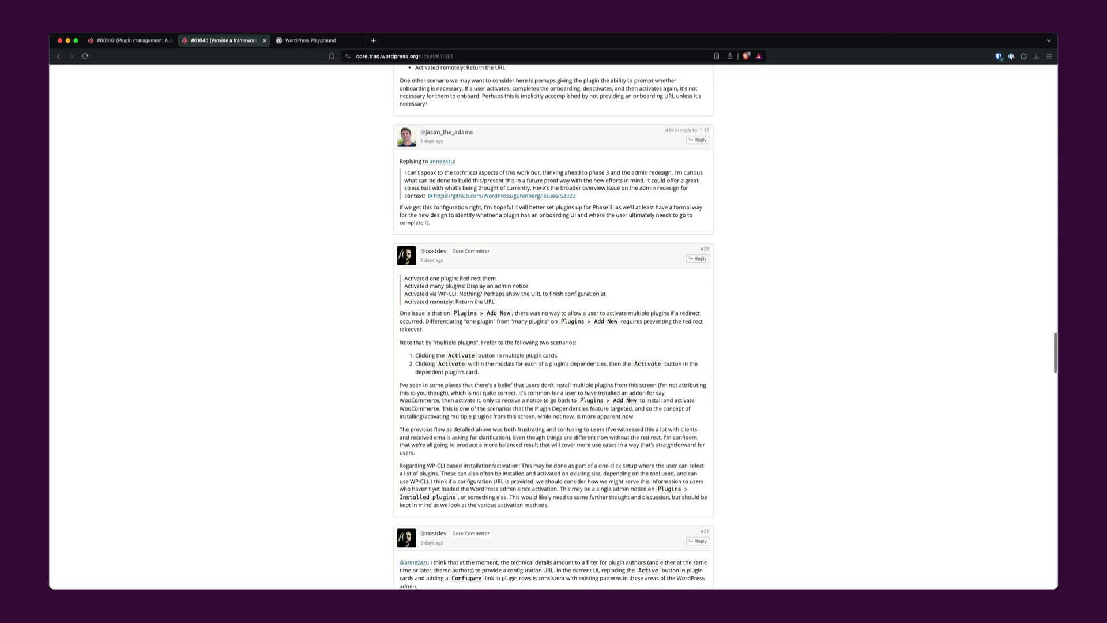
pyautogui.scroll(20, 446, 192)
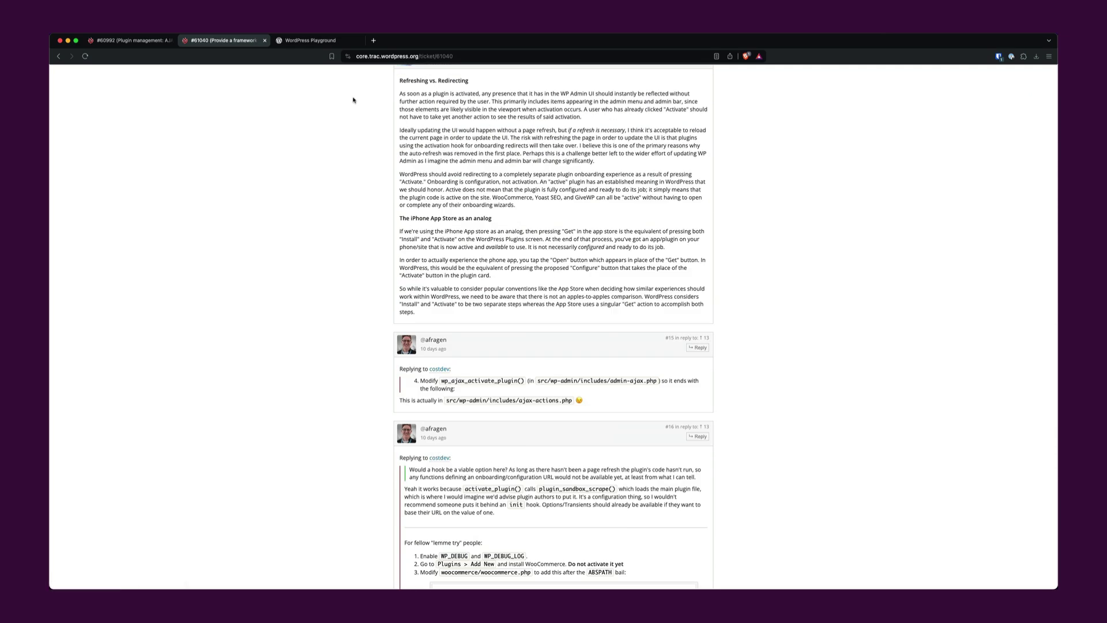
pyautogui.scroll(5, 353, 101)
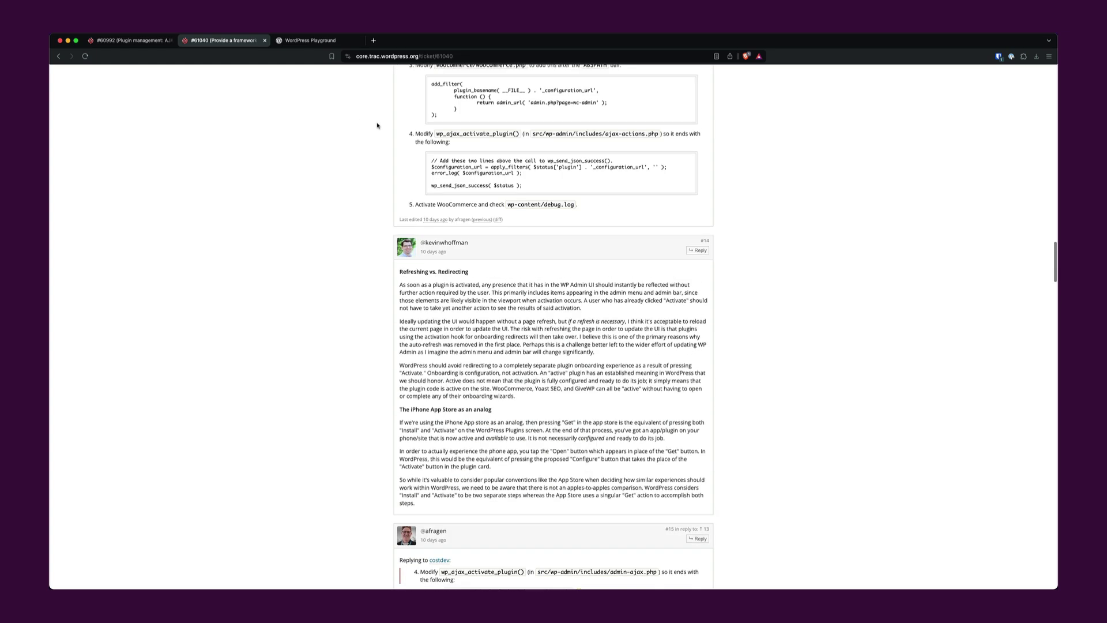
# Go back to the Playground tab showing Yoast's SEO data optimization step
pyautogui.click(323, 41)
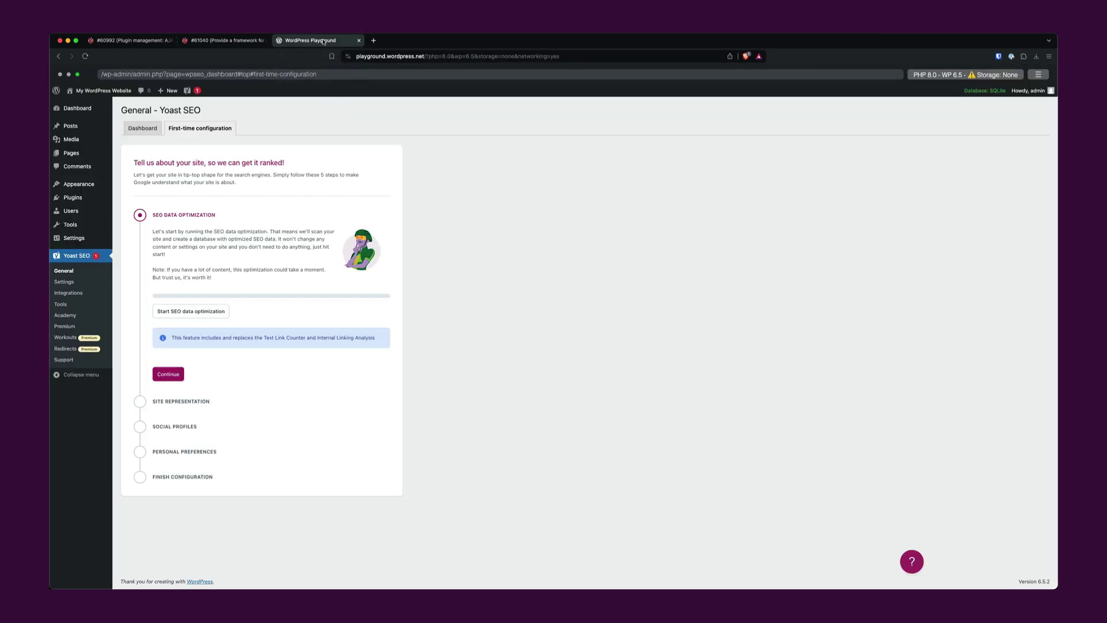